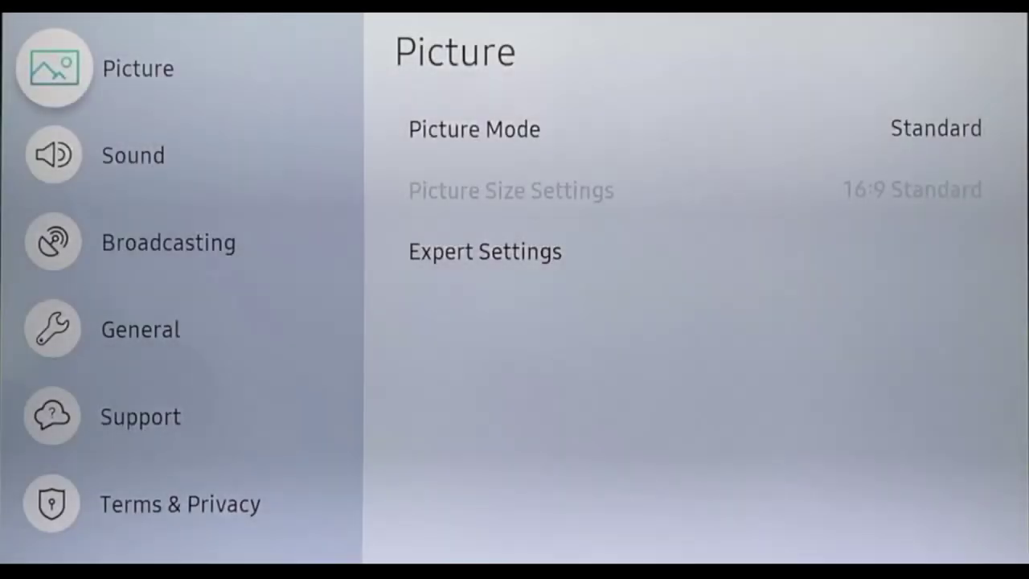
Switch High Contrast on under General > Accessibility
key("Down")
key("Down")
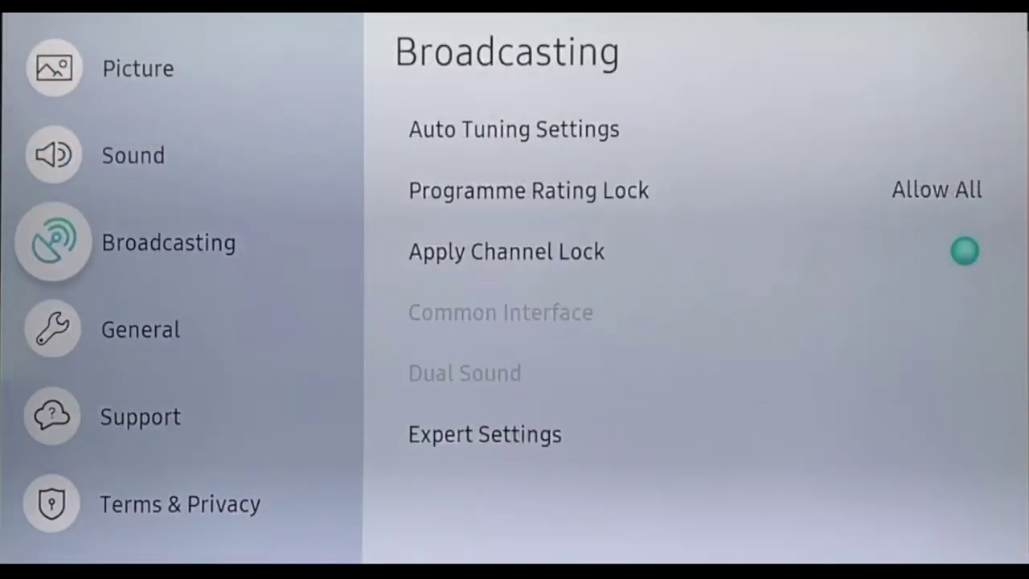
key("Down")
key("Right")
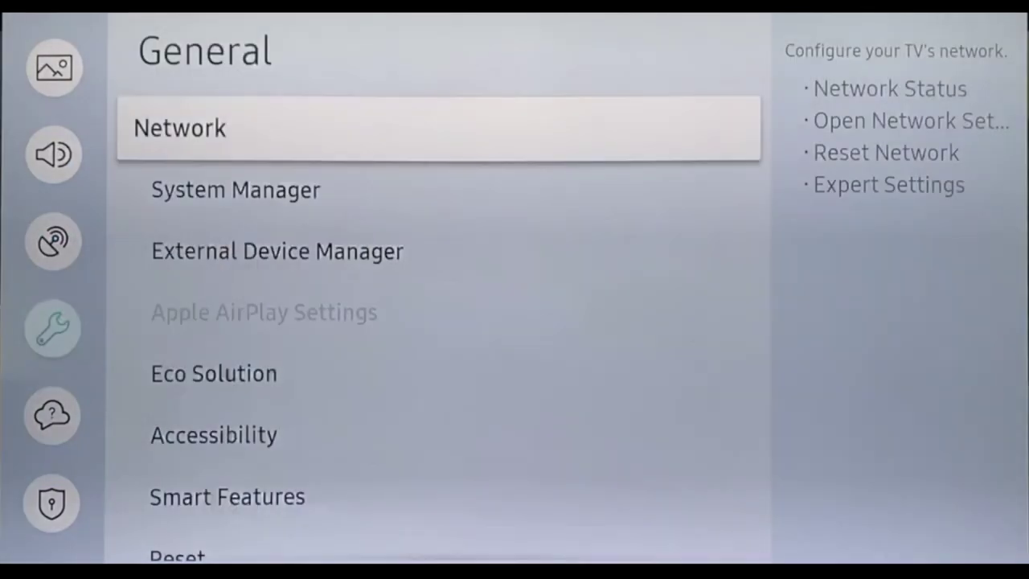
key("Down")
key("Down")
key("Down")
key("Down")
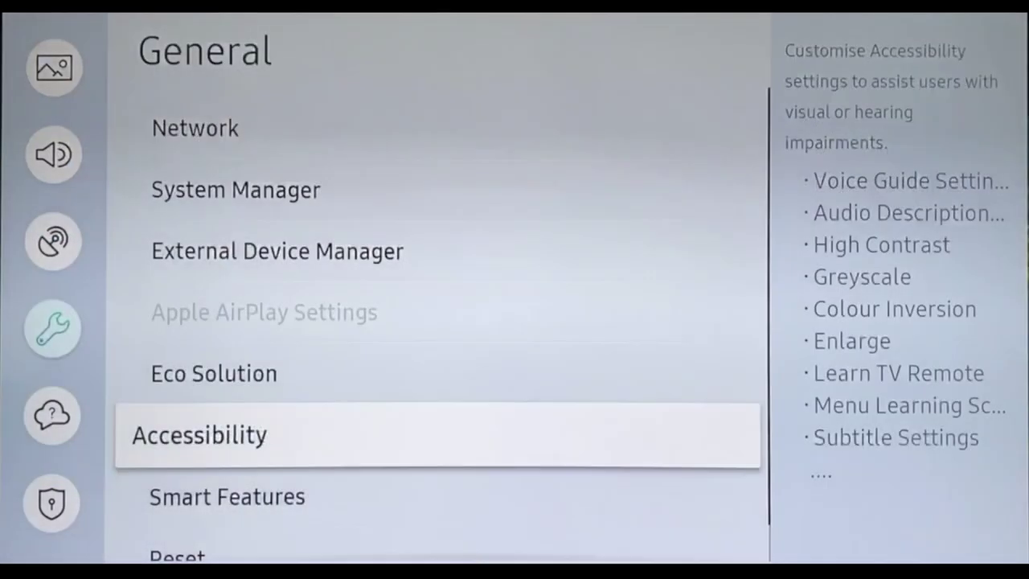
key("Return")
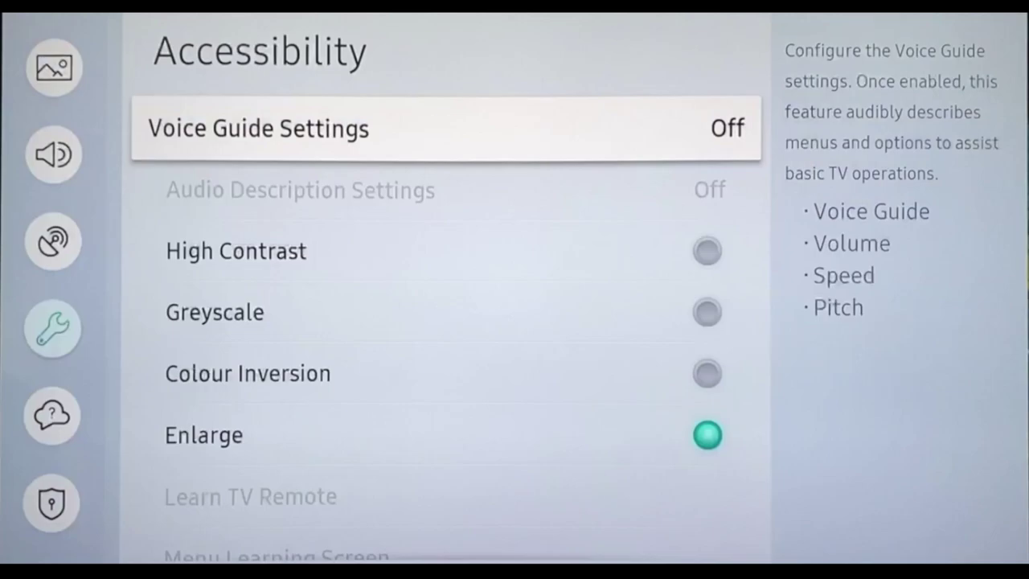
key("Down")
key("Return")
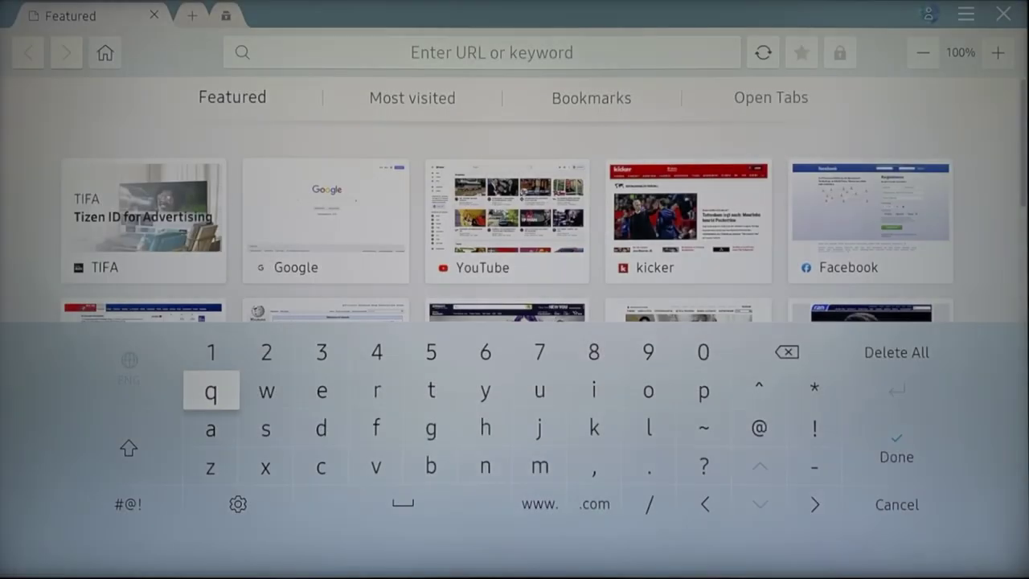
Start typing the 2kit.de address on the on-screen keyboard, entering '2ki'
key("Up")
key("Right")
key("Return")
key("Down")
key("Right")
key("Right")
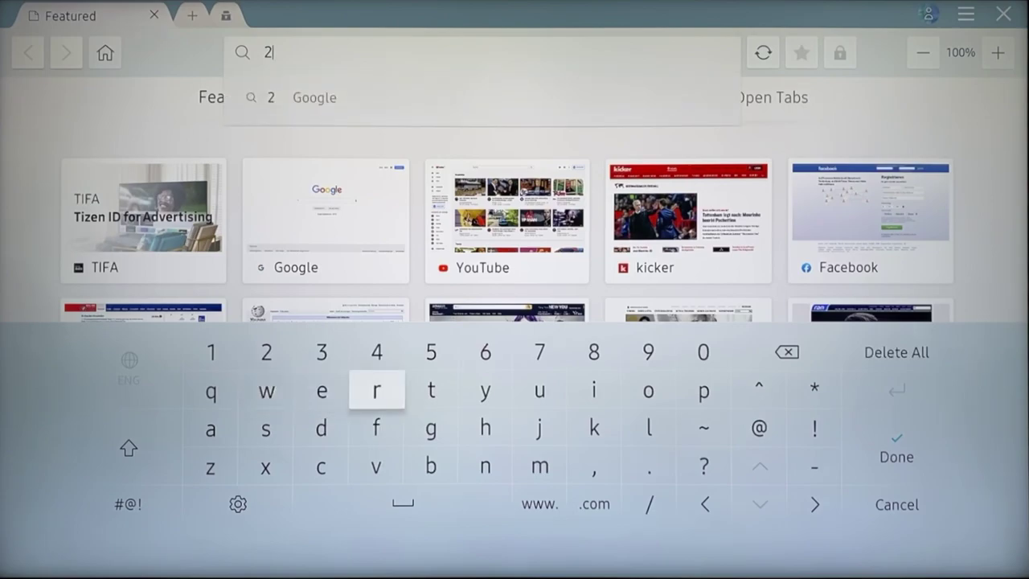
key("Right")
key("Right")
key("Right")
key("Right")
key("Down")
key("Return")
key("Up")
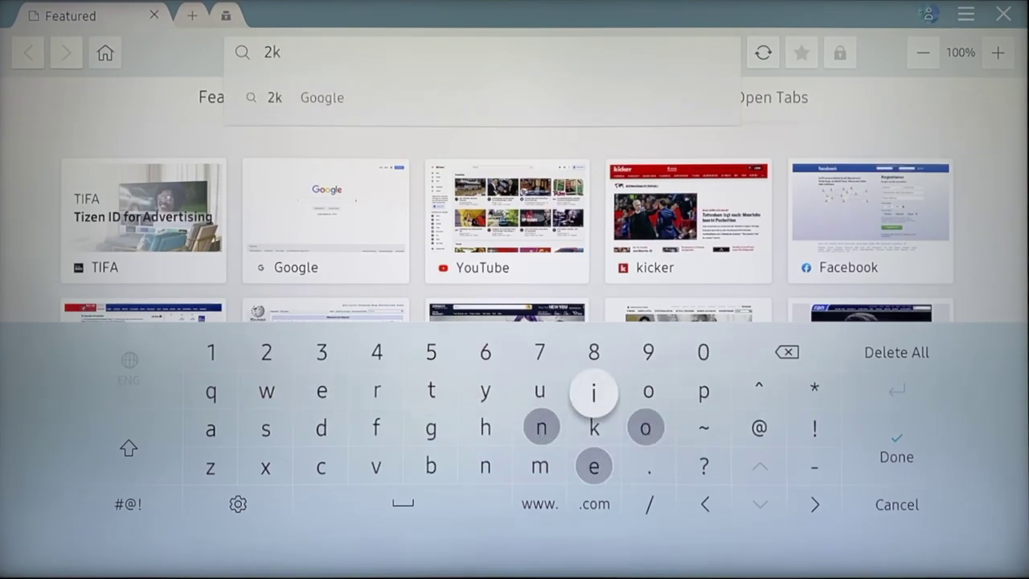
key("Return")
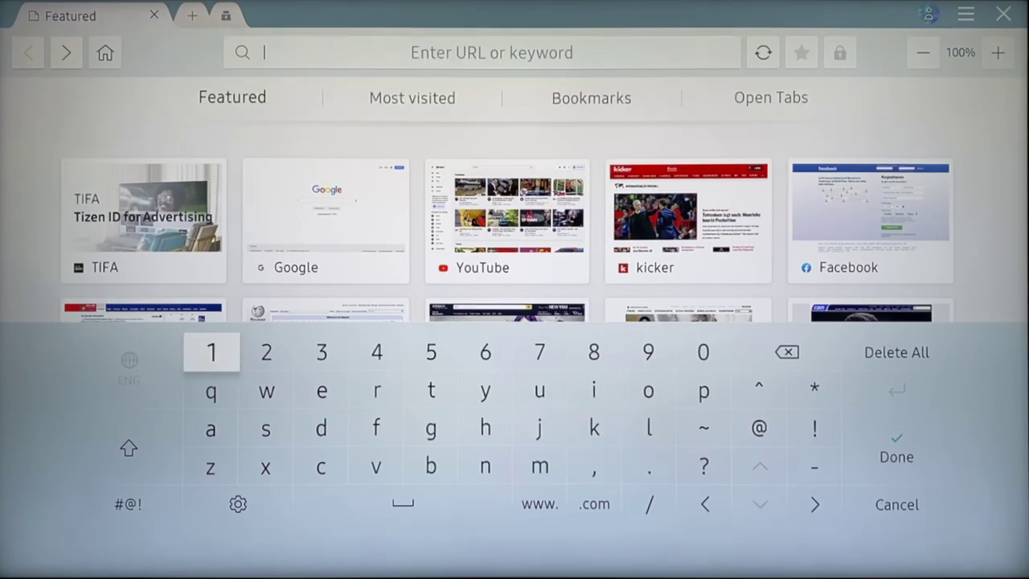
Turn Predict Next Character off in the keyboard options, then re-enter the address's first digit
key("Down")
key("Down")
key("Down")
key("Down")
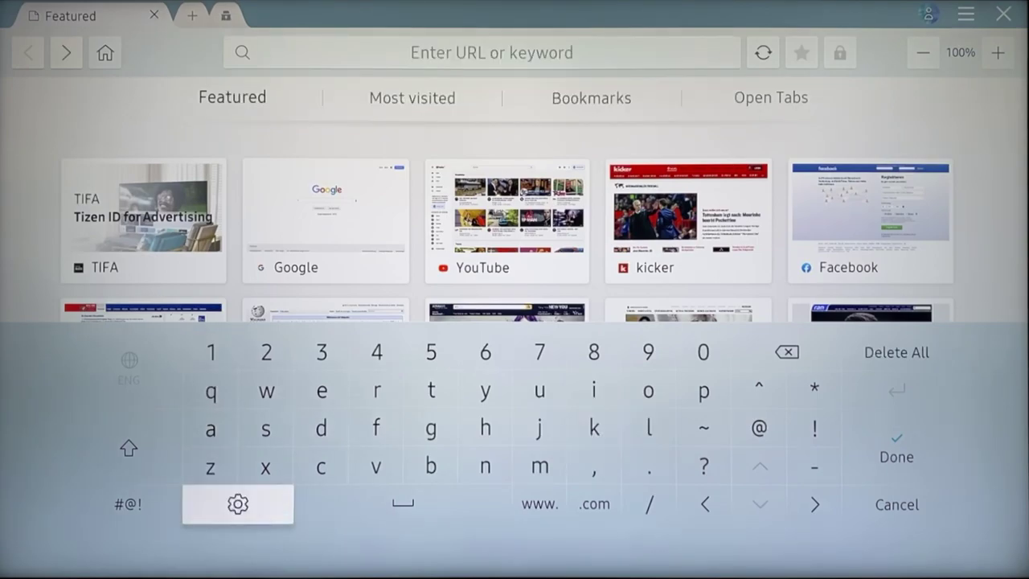
key("Return")
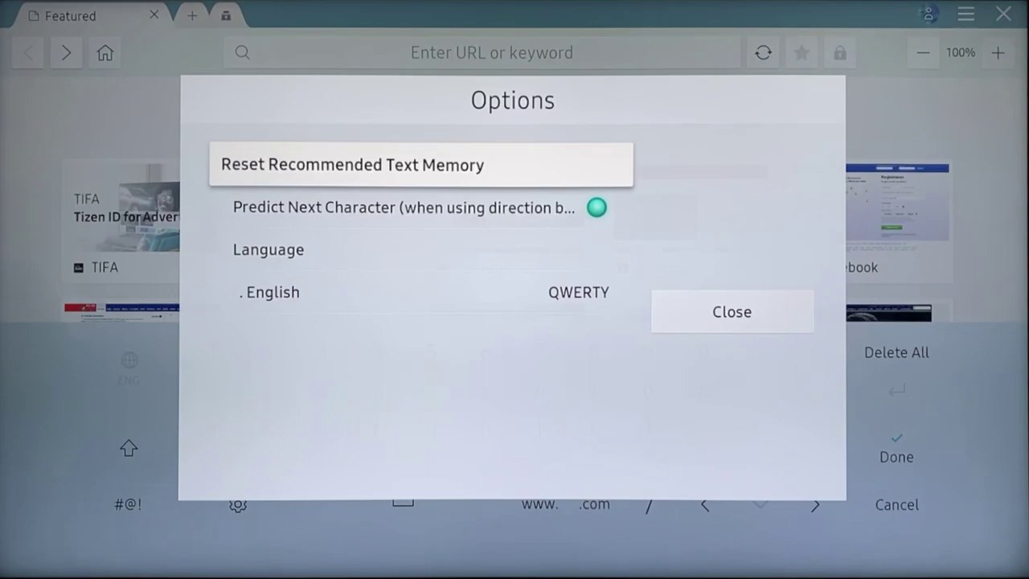
key("Down")
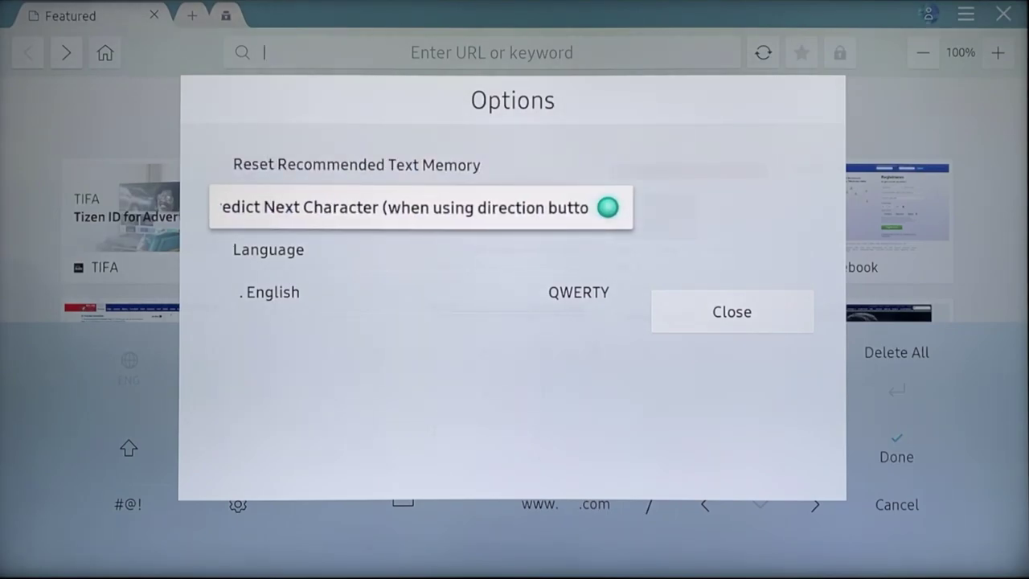
key("Return")
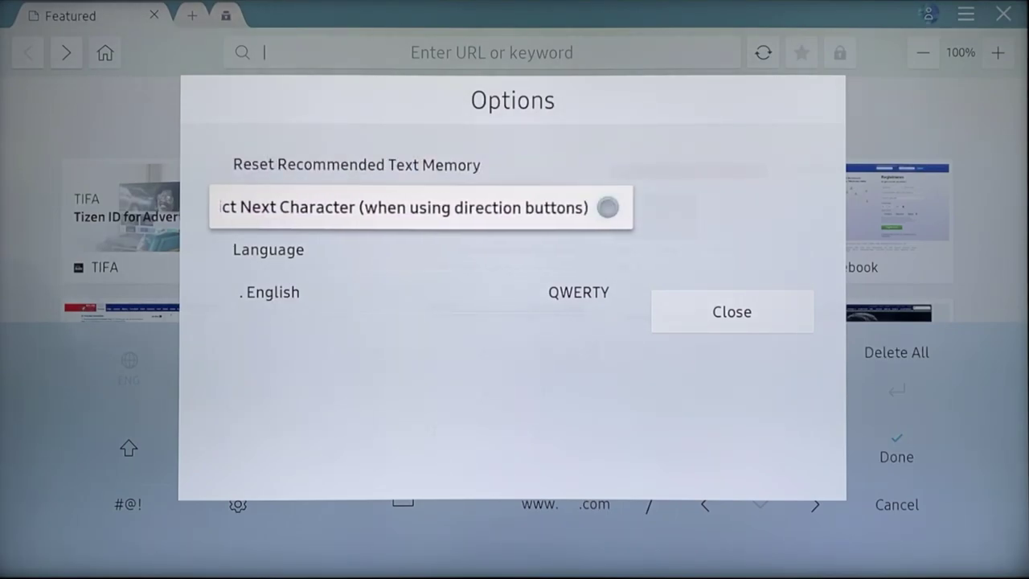
key("Down")
key("Right")
key("Return")
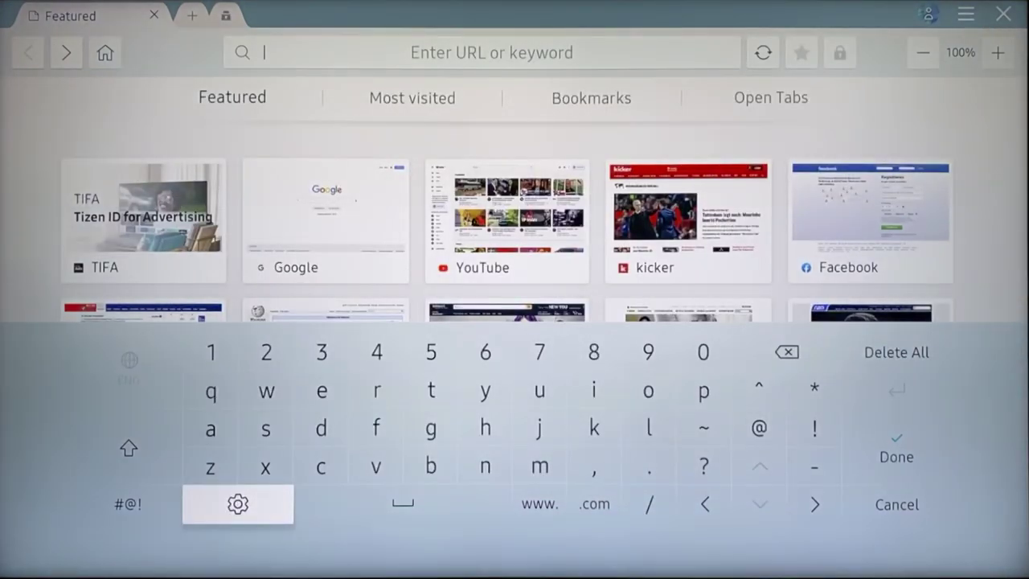
key("Up")
key("Up")
key("Up")
key("Up")
key("Right")
key("Return")
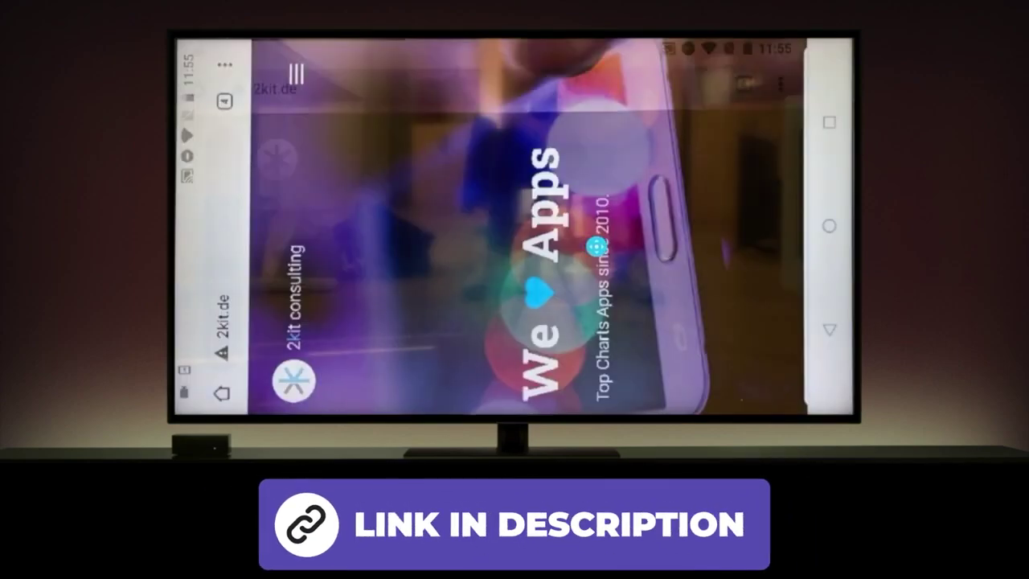
Scroll down the mirrored 2kit.de page and then the ESPN article
scroll(491, 265, "down", 5)
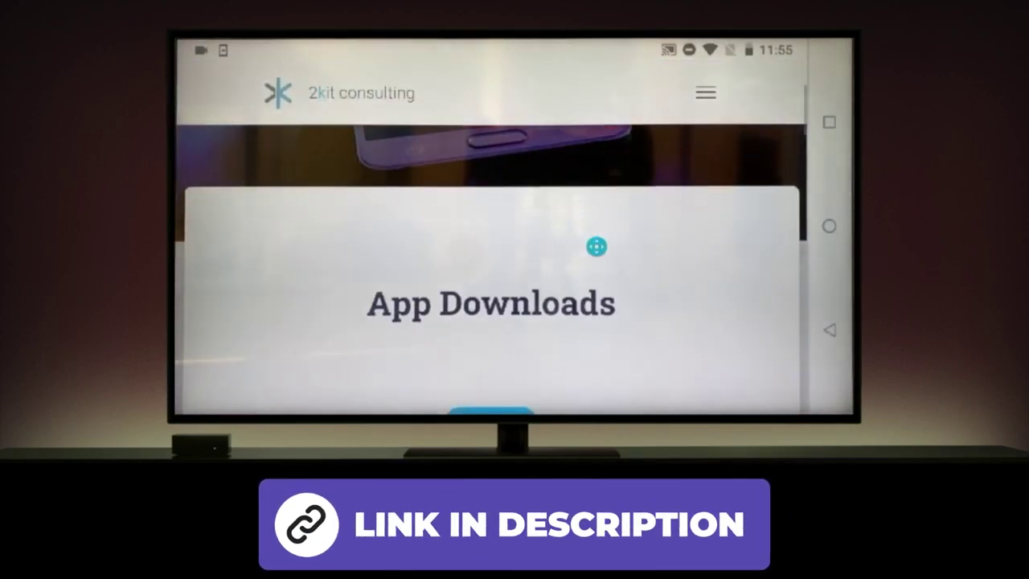
scroll(491, 265, "down", 5)
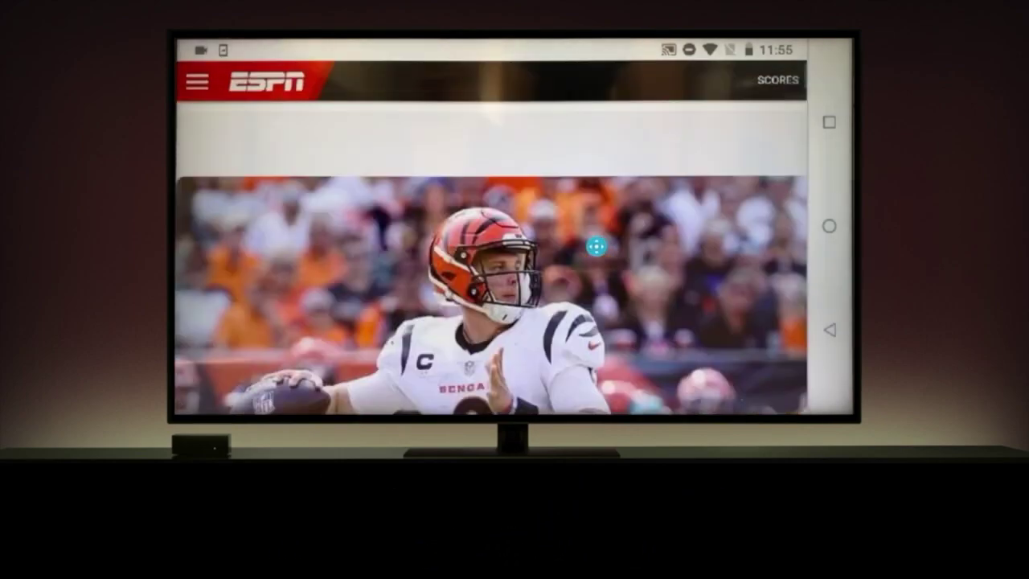
scroll(490, 258, "down", 3)
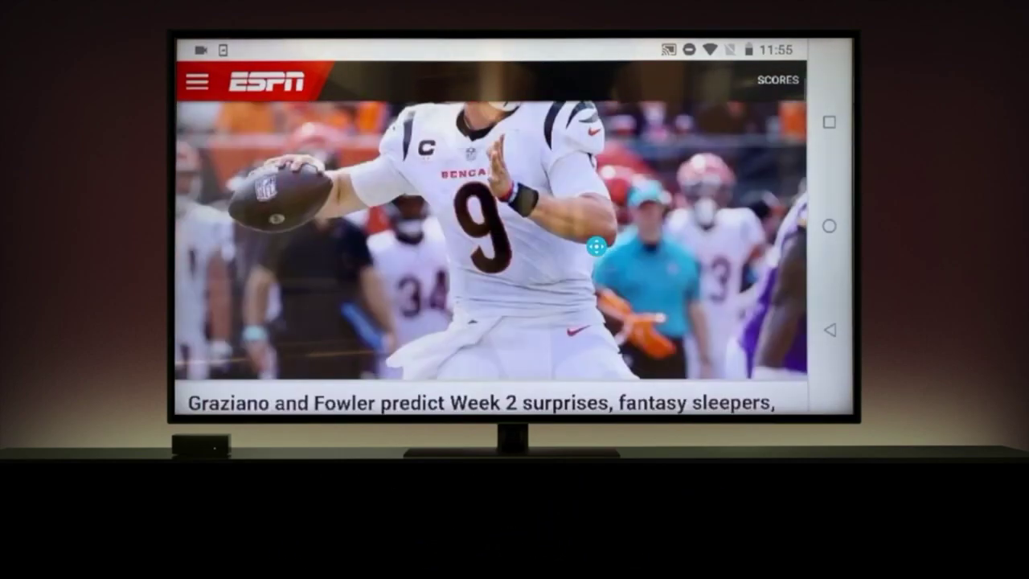
scroll(596, 247, "down", 3)
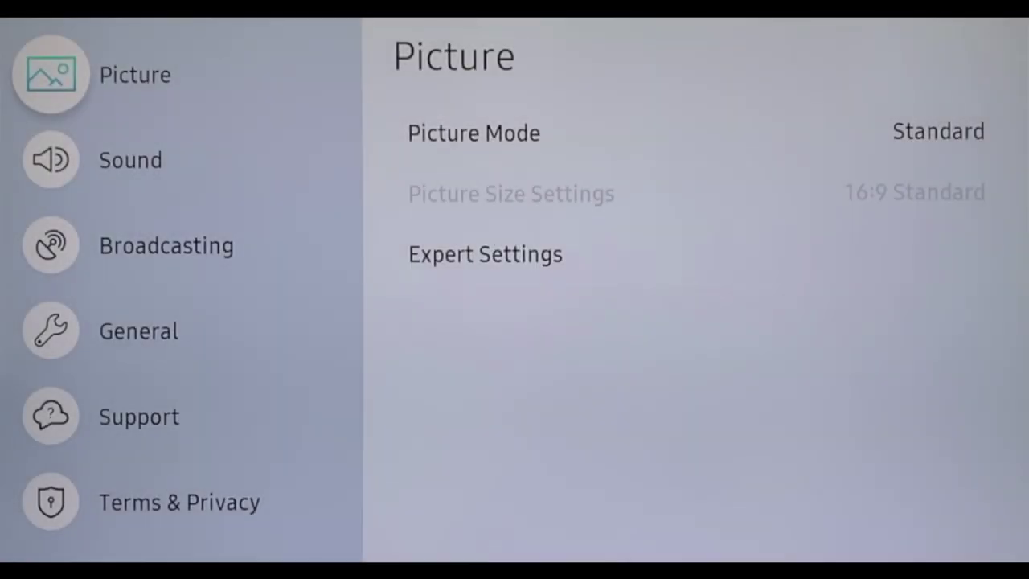
Switch Auto Volume on under Sound > Expert Settings
left_click(51, 159)
key("Right")
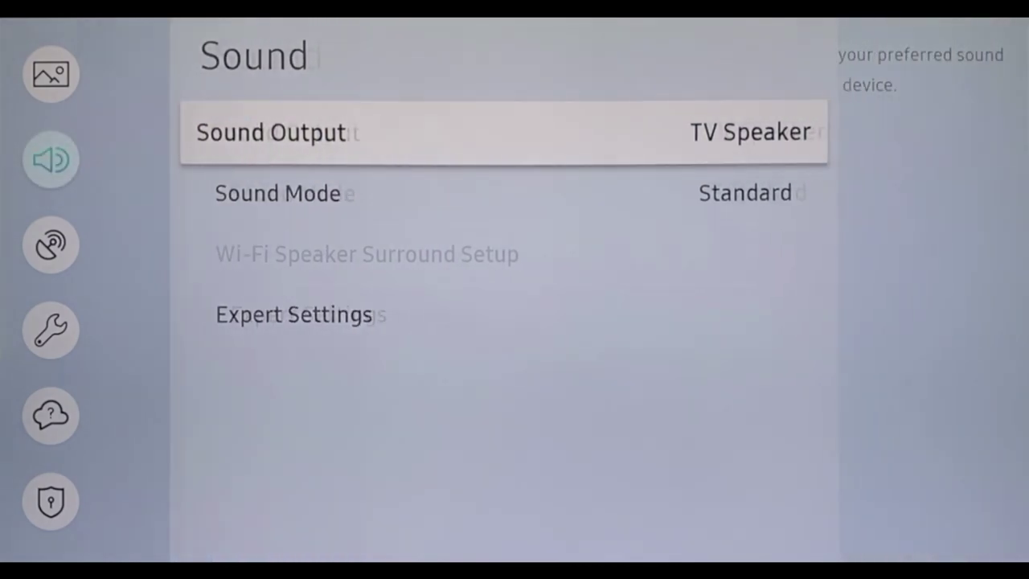
key("Down")
key("Down")
key("Down")
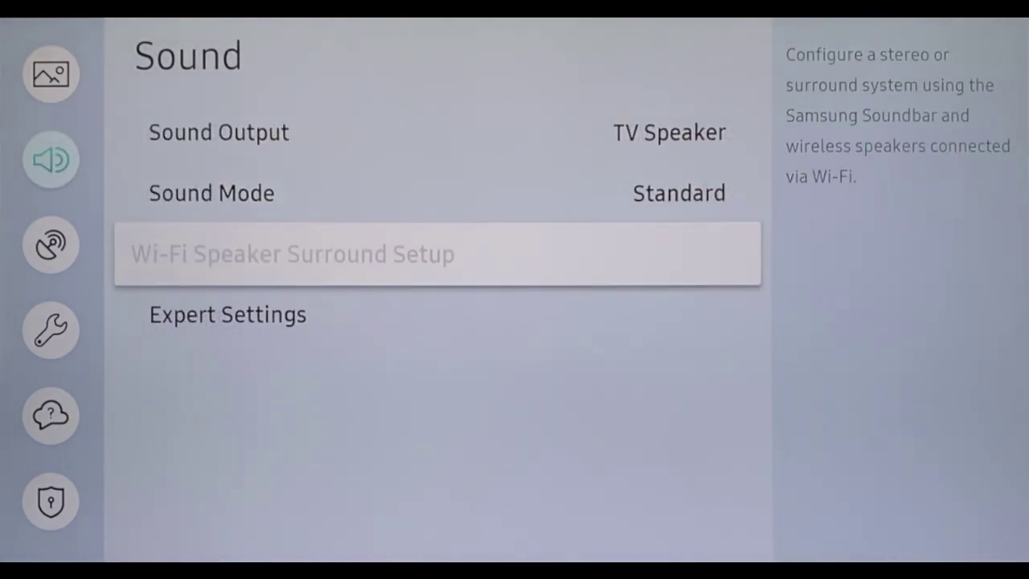
key("Return")
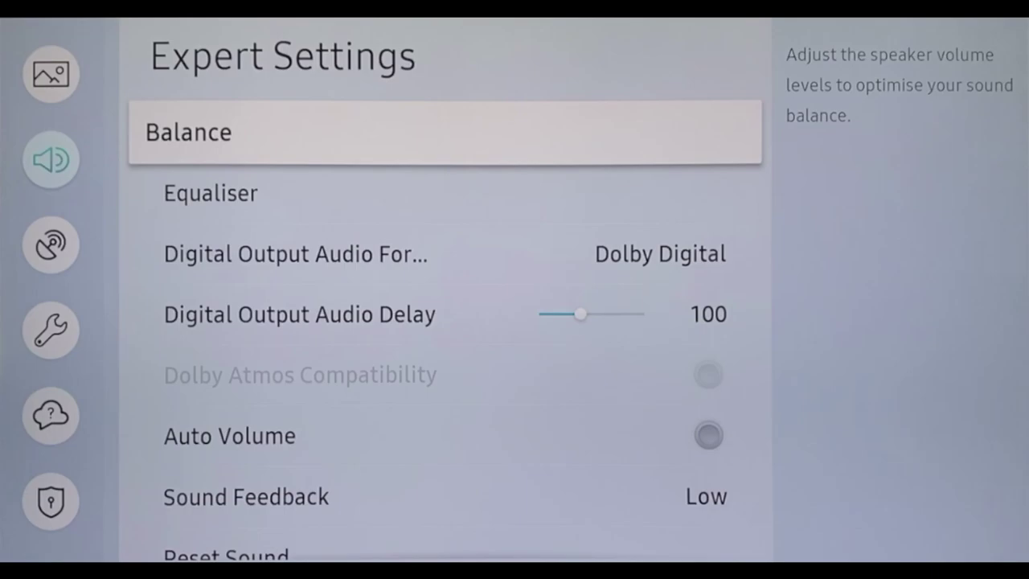
key("Down")
key("Down")
key("Down")
key("Down")
key("Down")
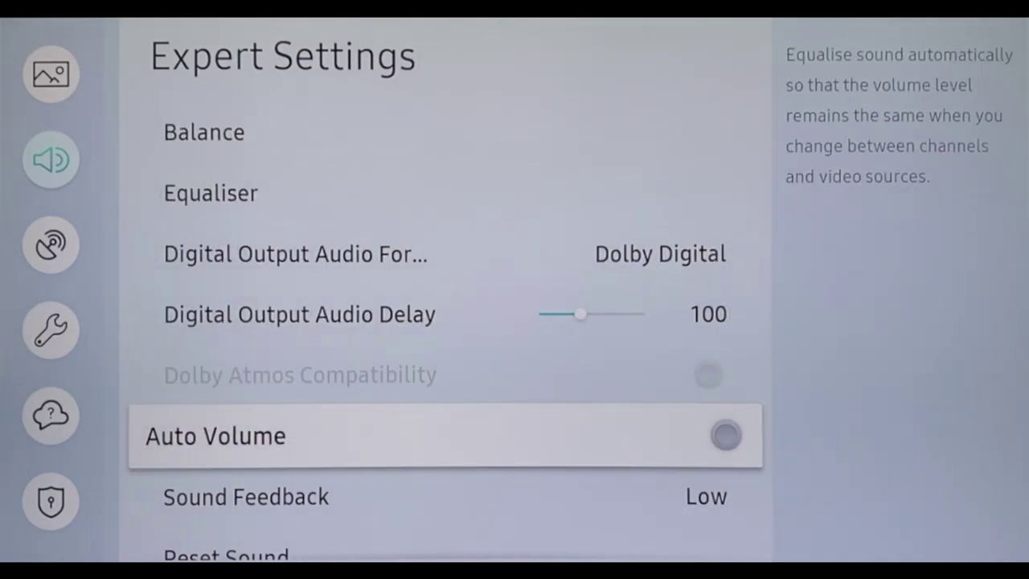
key("Return")
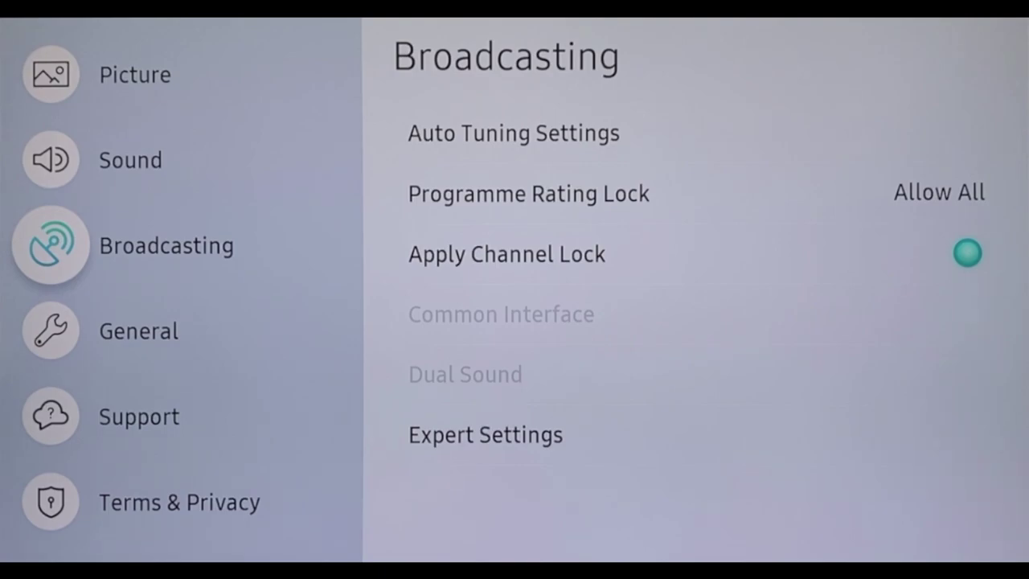
Start the channel list transfer in Broadcasting Expert Settings, then cancel the PIN request
key("Right")
key("Down")
key("Down")
key("Down")
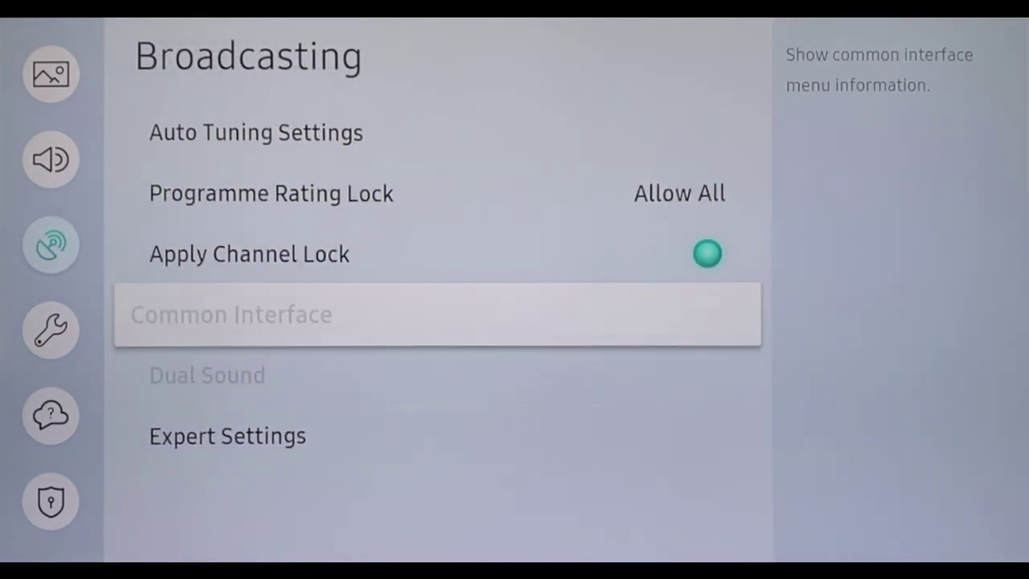
key("Down")
key("Down")
key("Return")
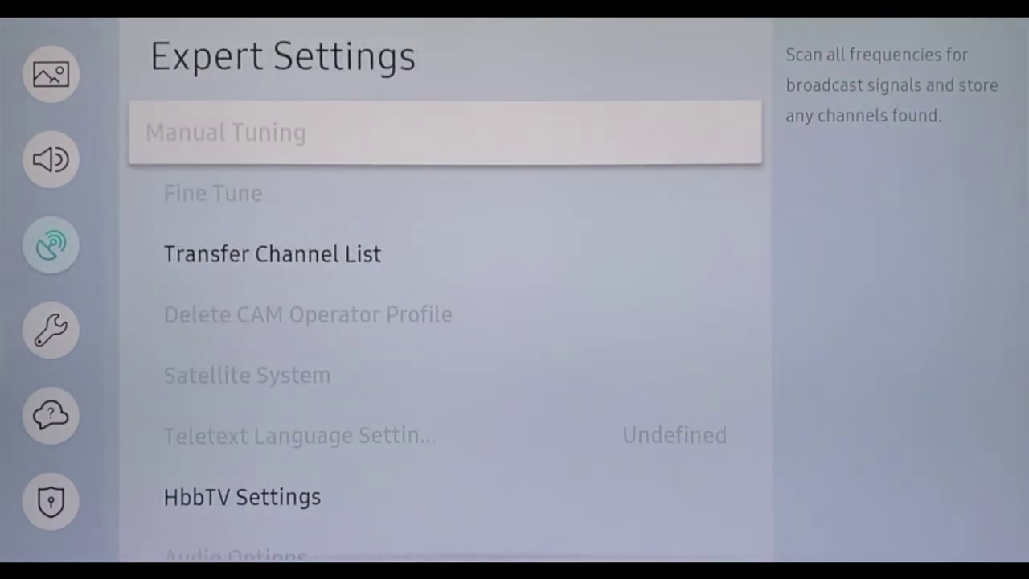
key("Down")
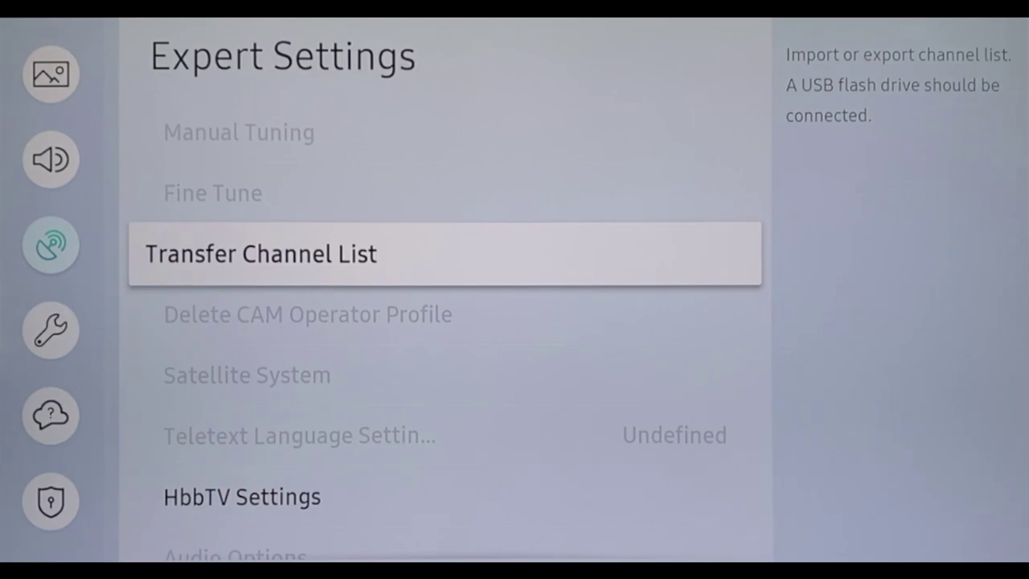
key("Return")
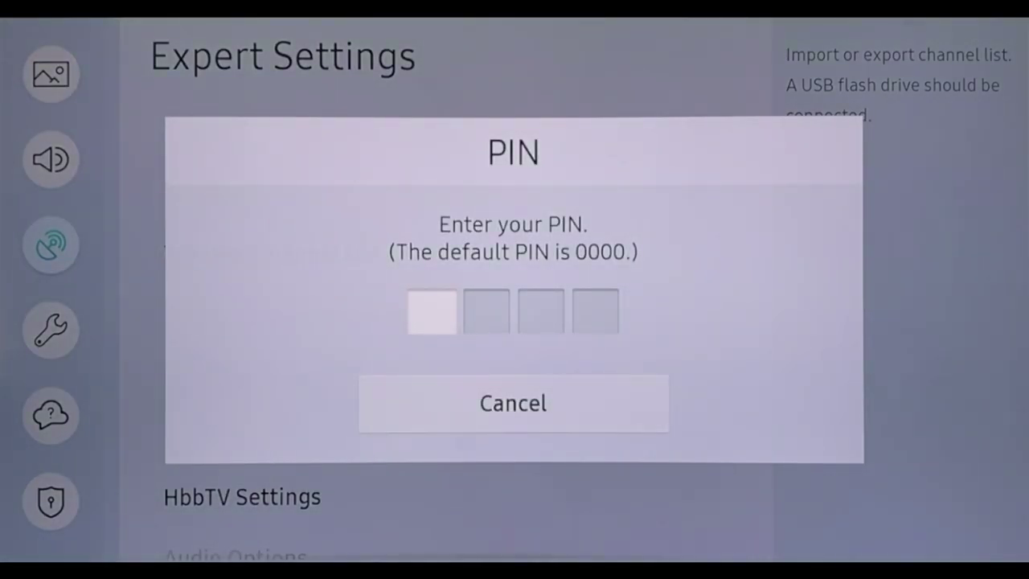
key("Down")
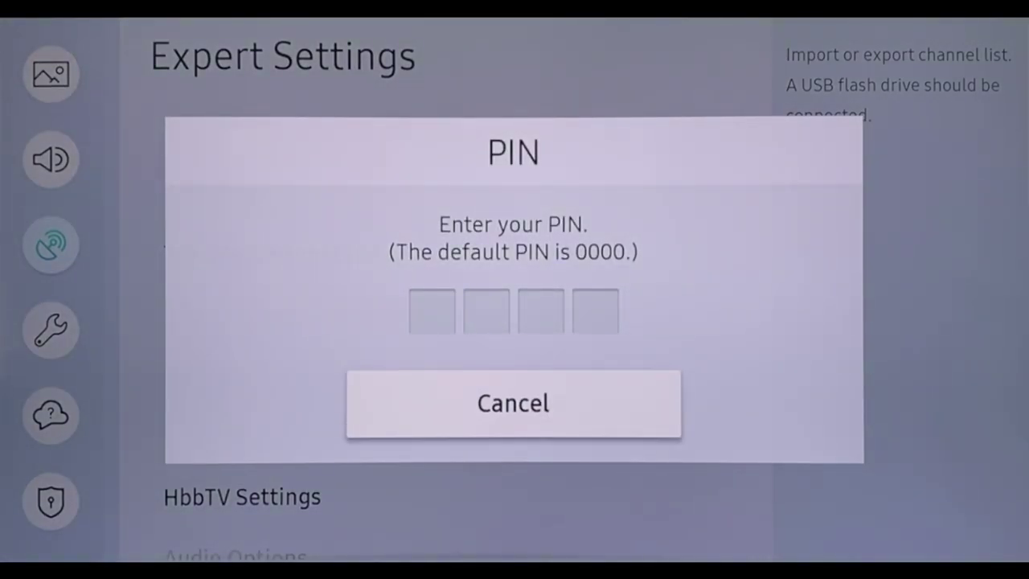
key("Return")
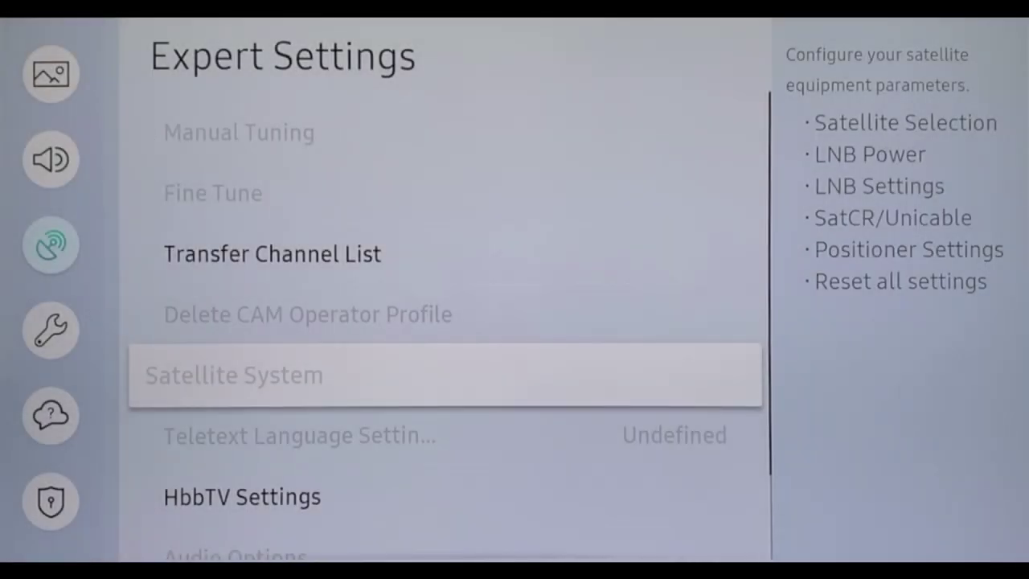
Turn Do Not Track on in the HbbTV Settings
key("Down")
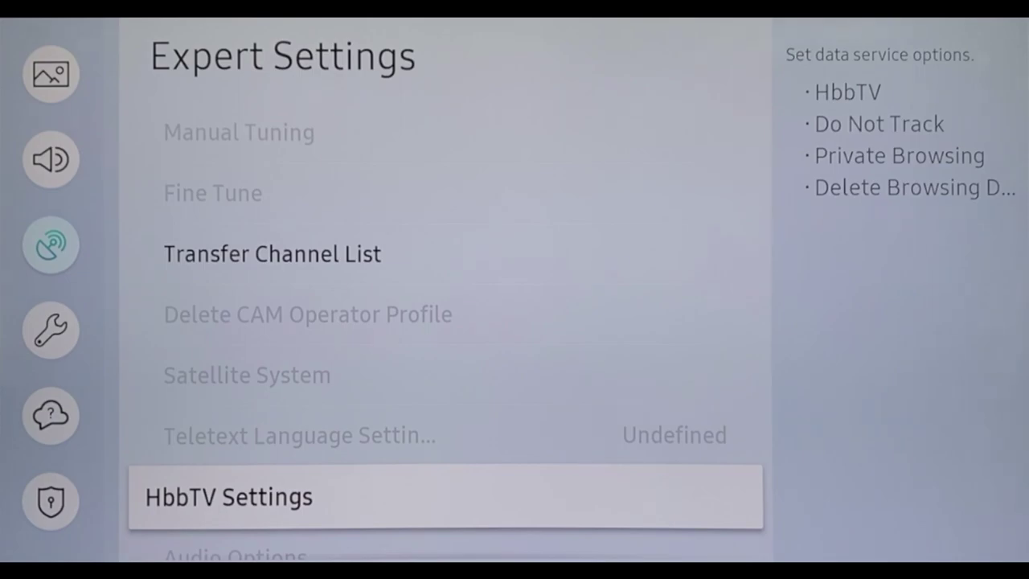
key("Return")
key("Down")
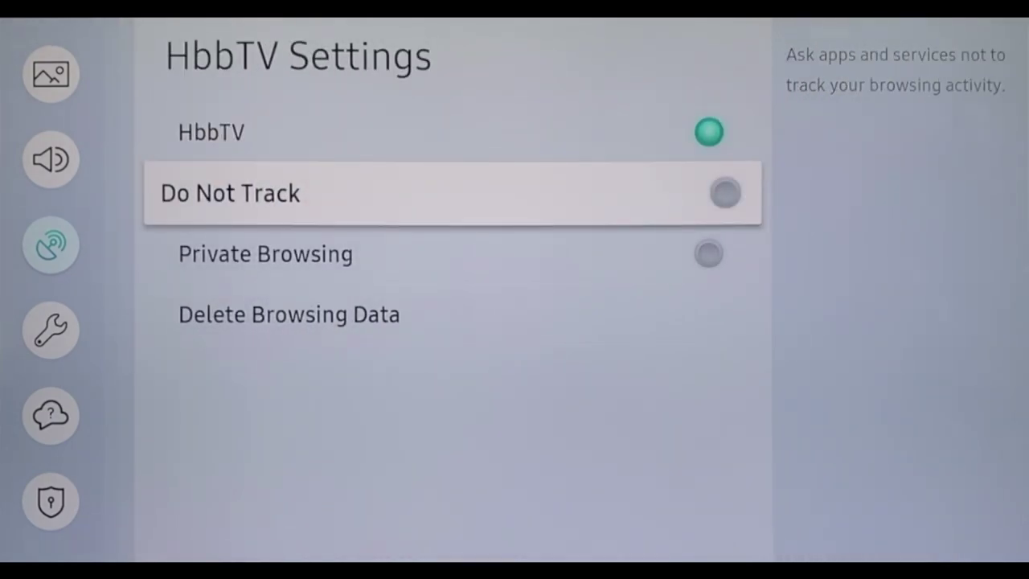
key("Return")
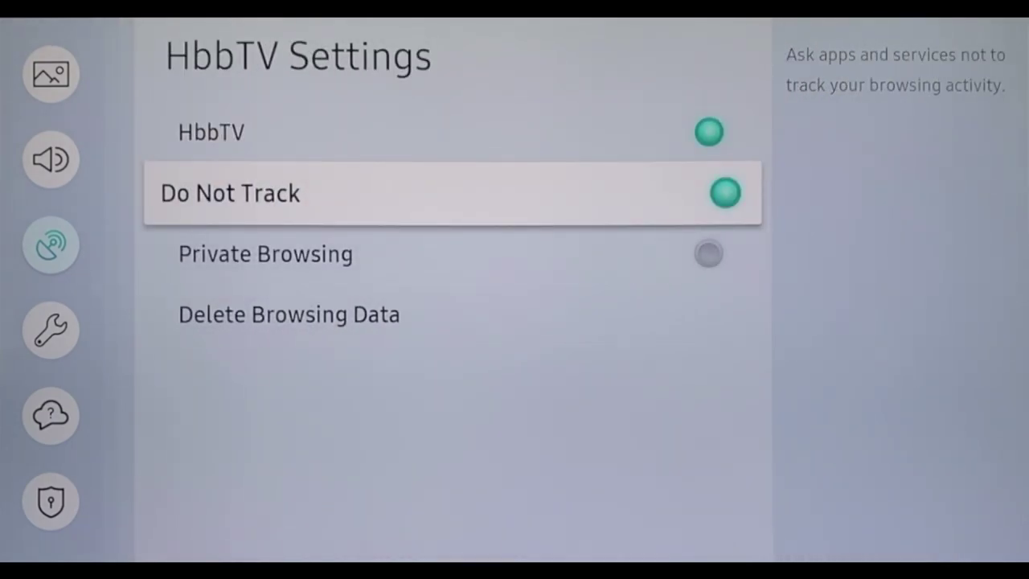
key("Down")
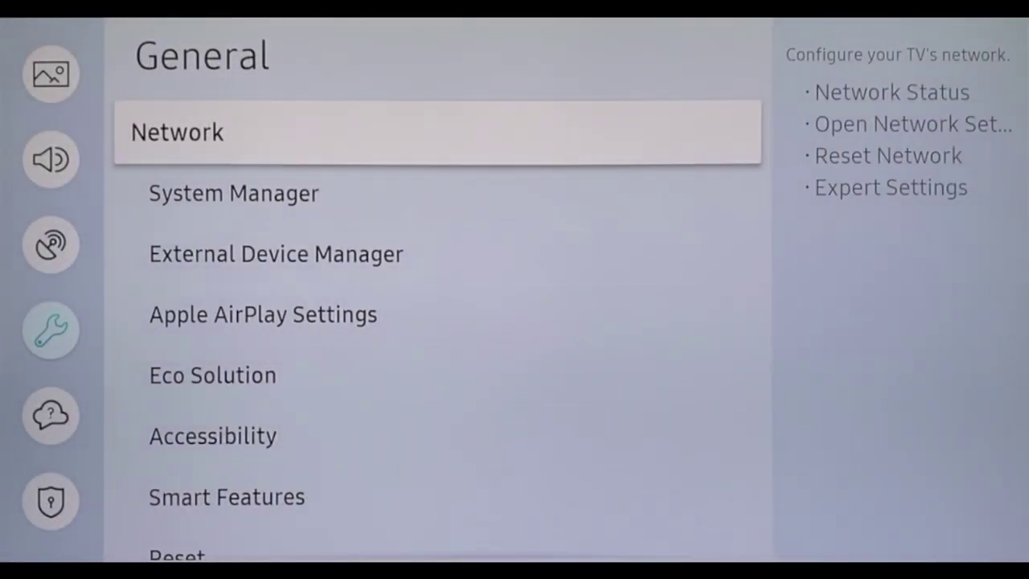
key("Down")
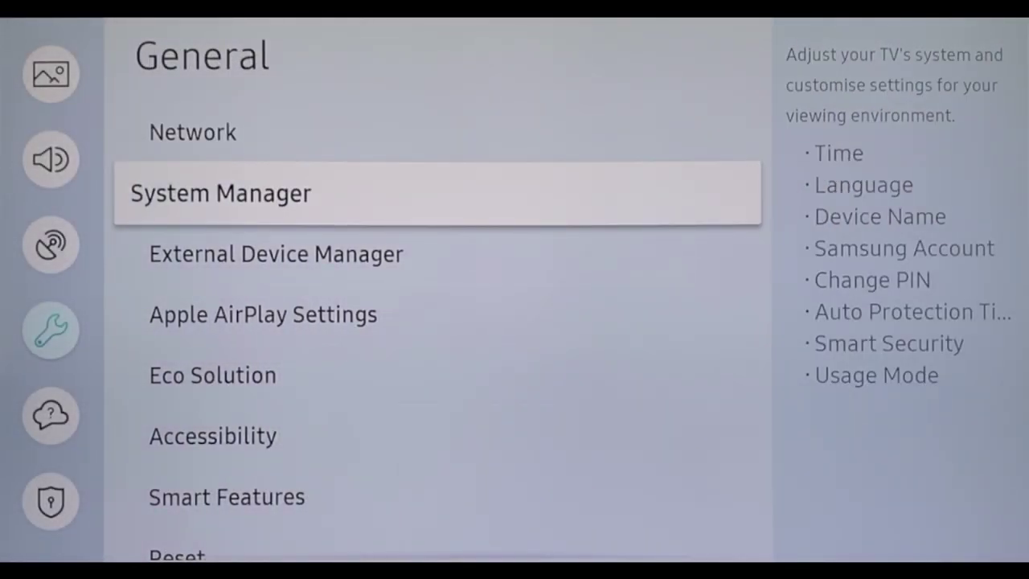
key("Return")
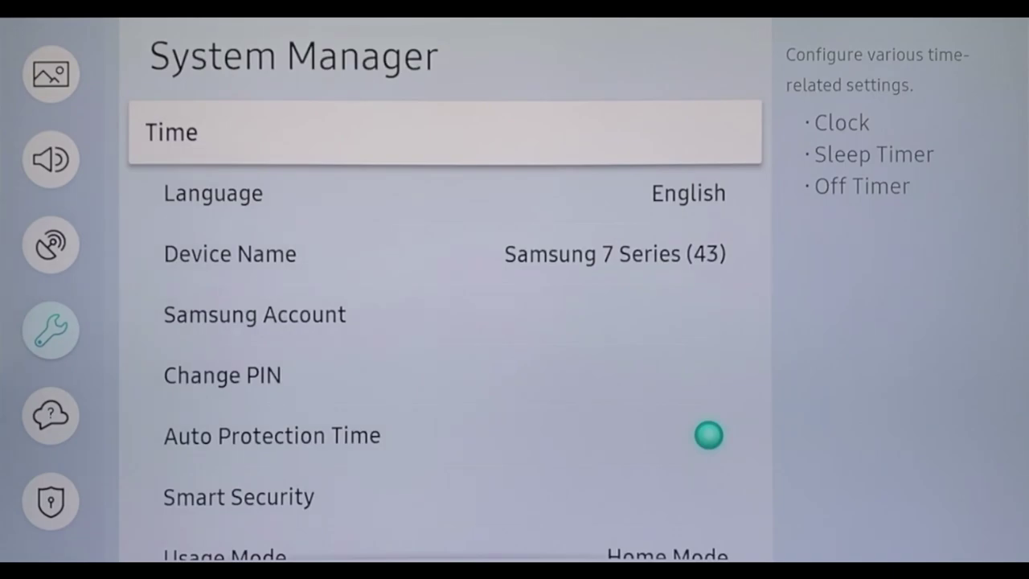
key("Down")
key("Down")
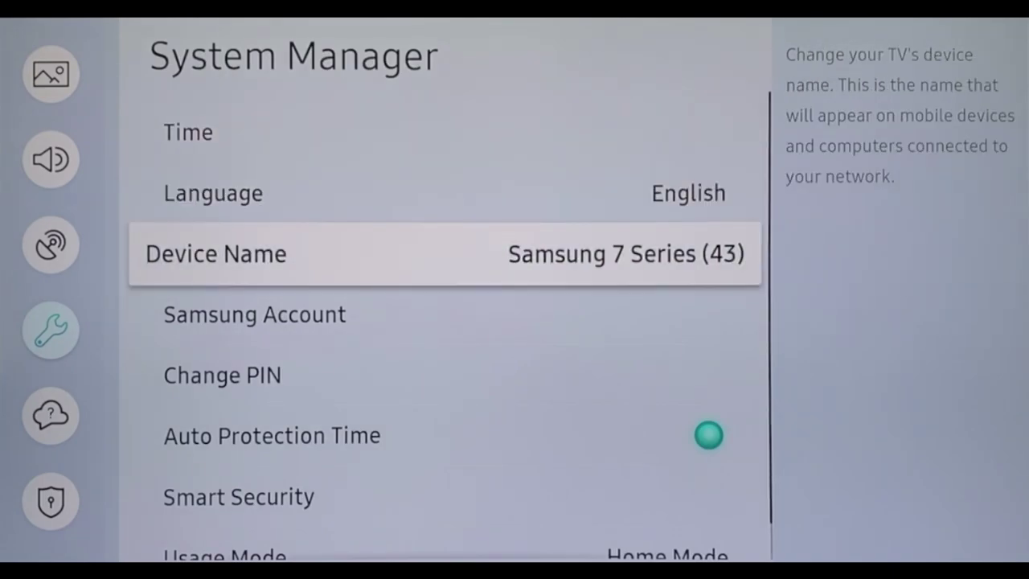
key("Escape")
key("Down")
key("Return")
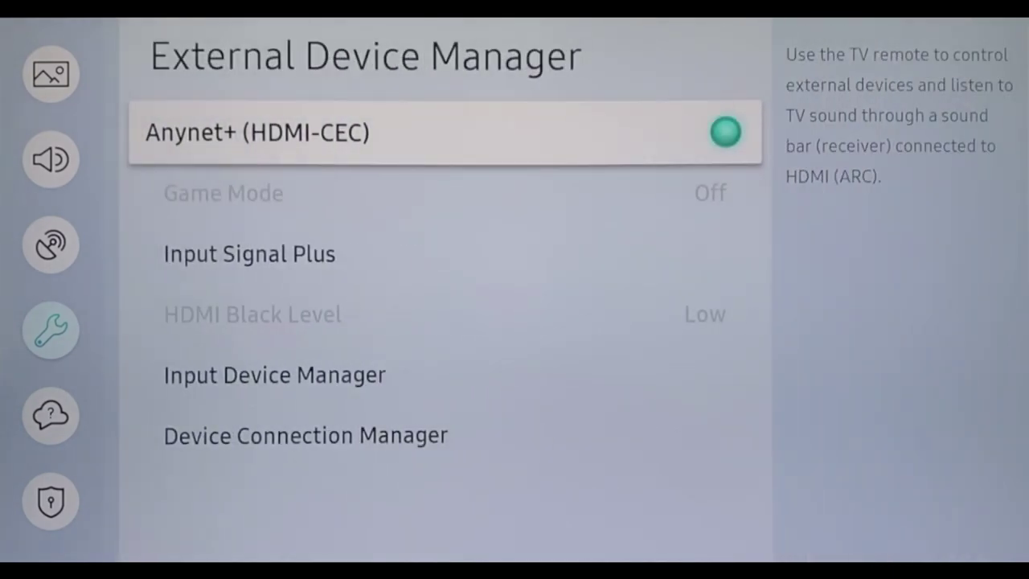
key("Down")
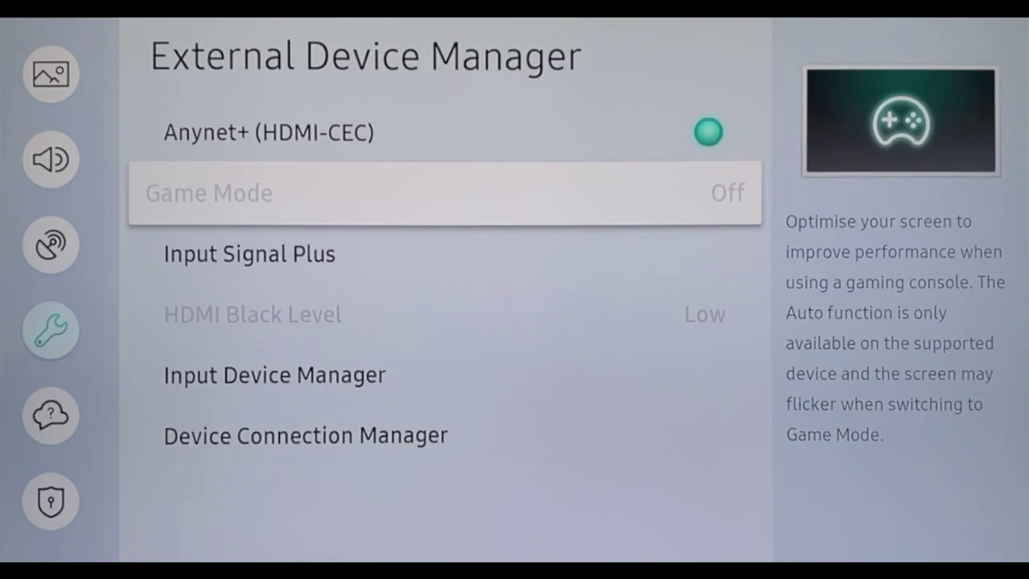
key("Escape")
key("Down")
key("Down")
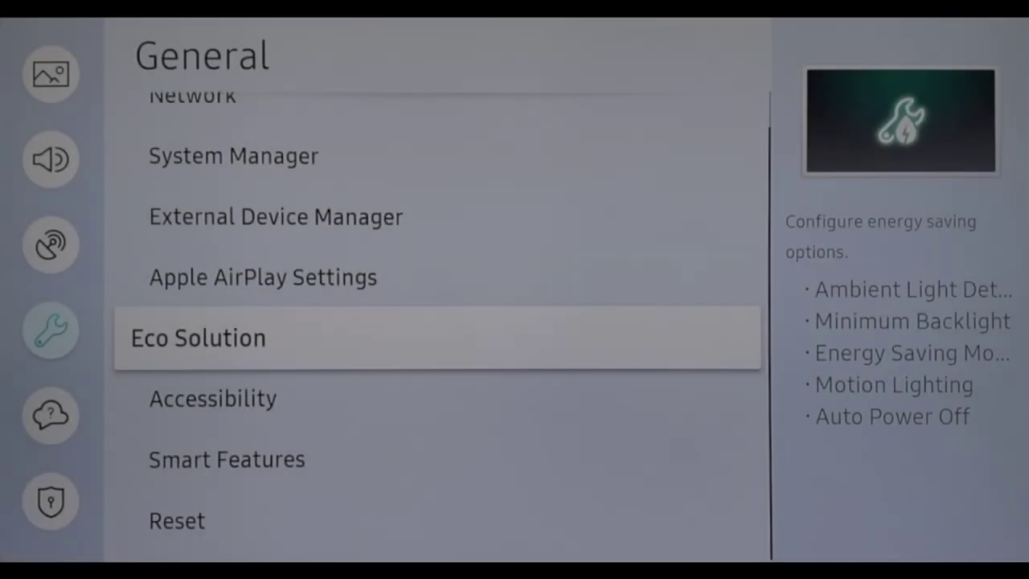
key("Return")
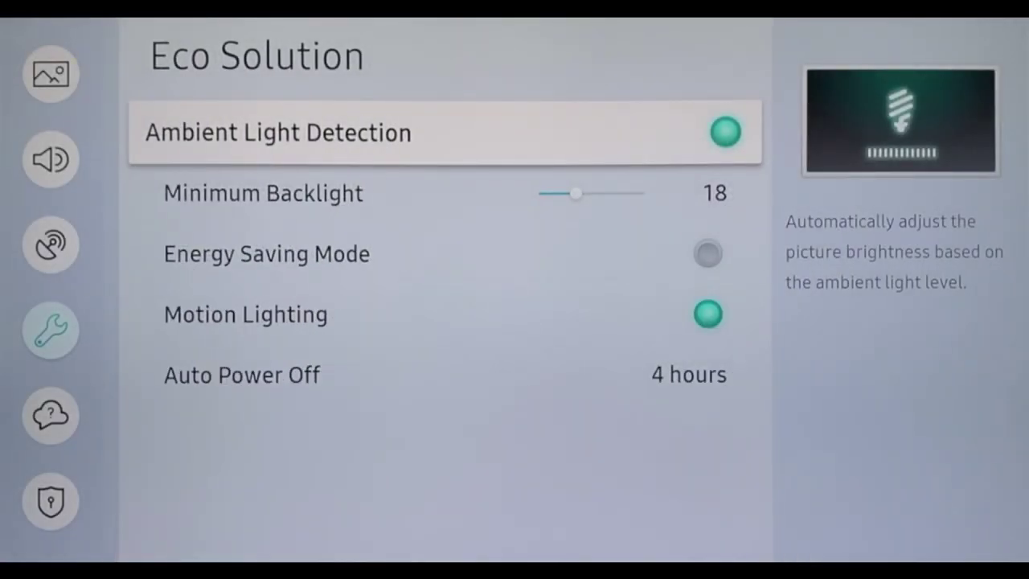
key("Down")
key("Down")
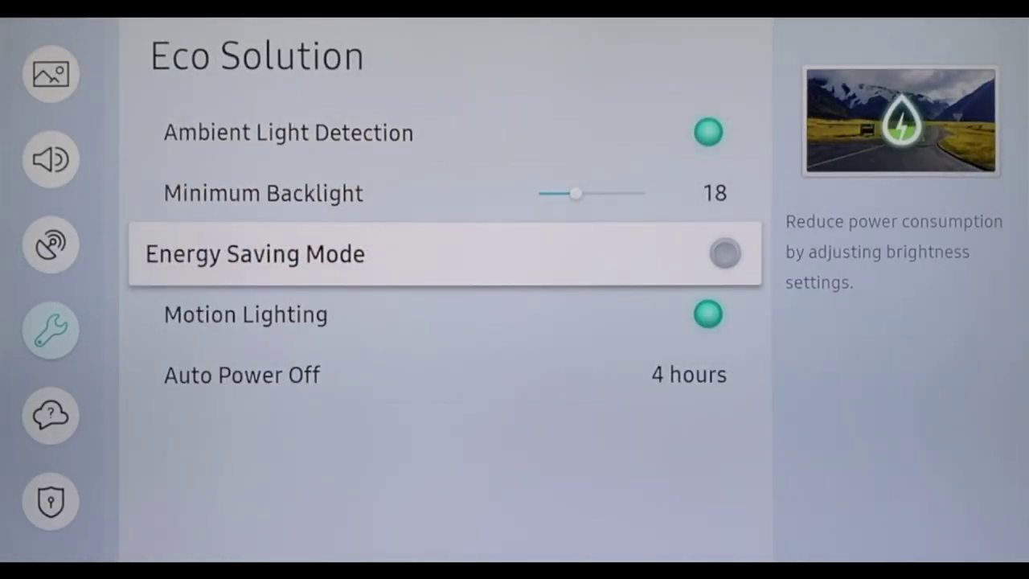
key("Return")
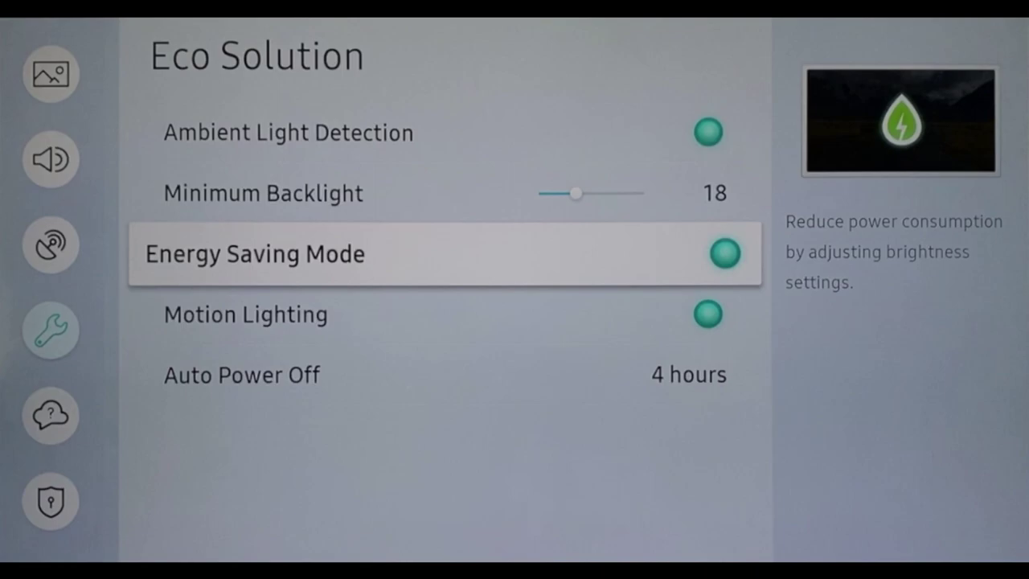
key("Return")
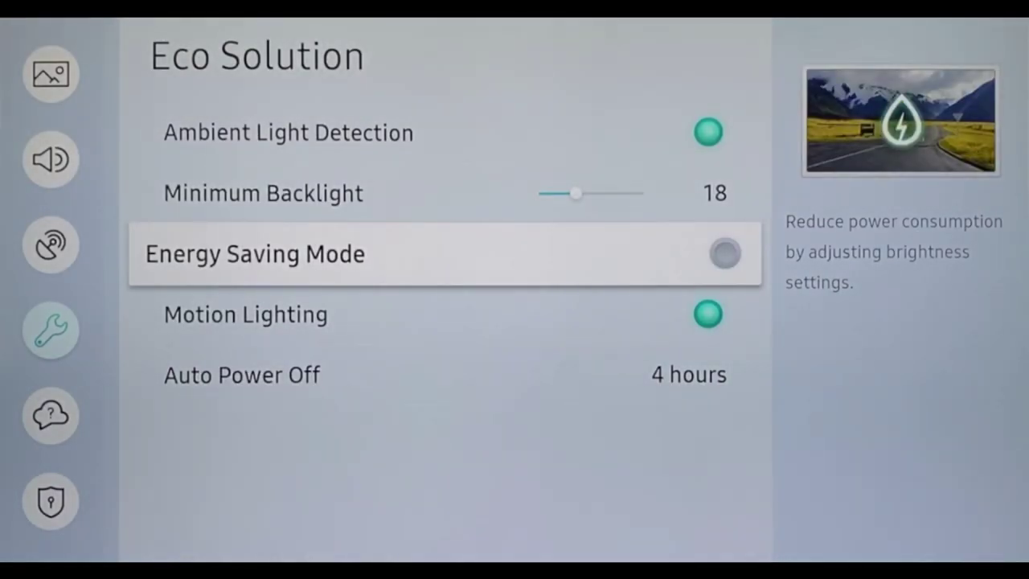
Turn Autorun Smart Hub on in General > Smart Features
key("Escape")
key("Down")
key("Down")
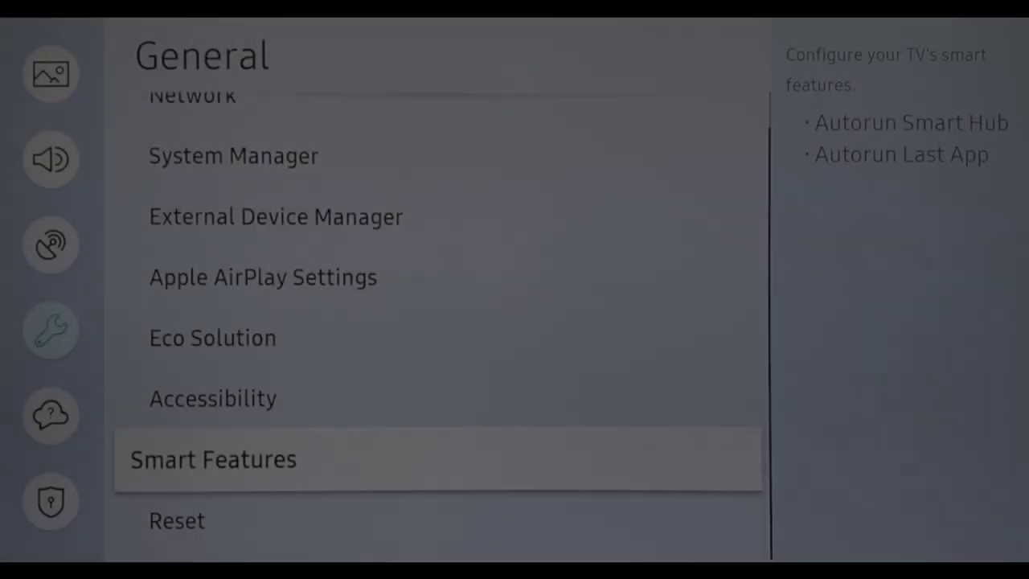
key("Return")
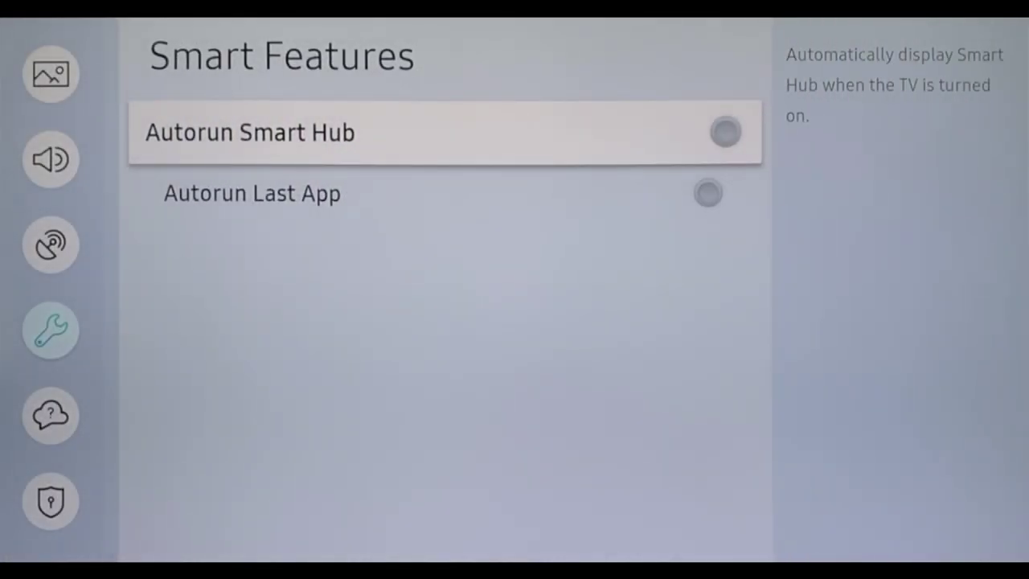
key("Return")
key("Return")
key("Down")
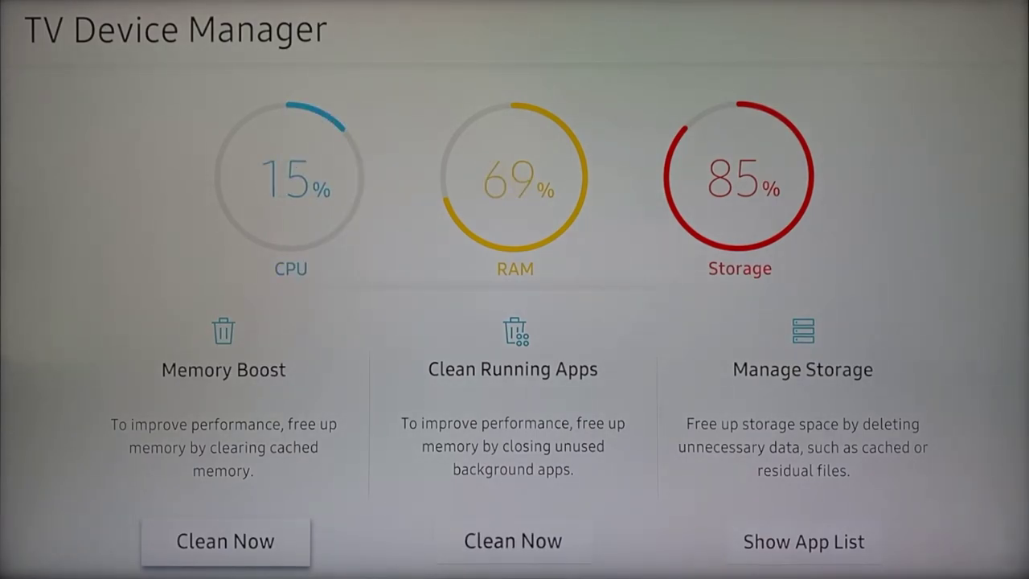
Run Clean Now for Clean Running Apps in TV Device Manager, then return to Support
key("Right")
key("Left")
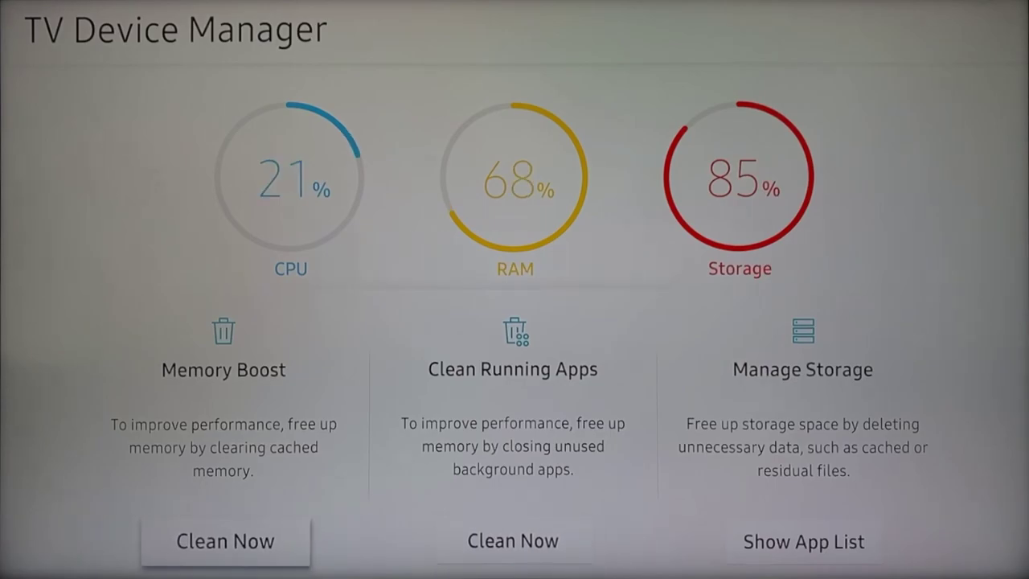
key("Right")
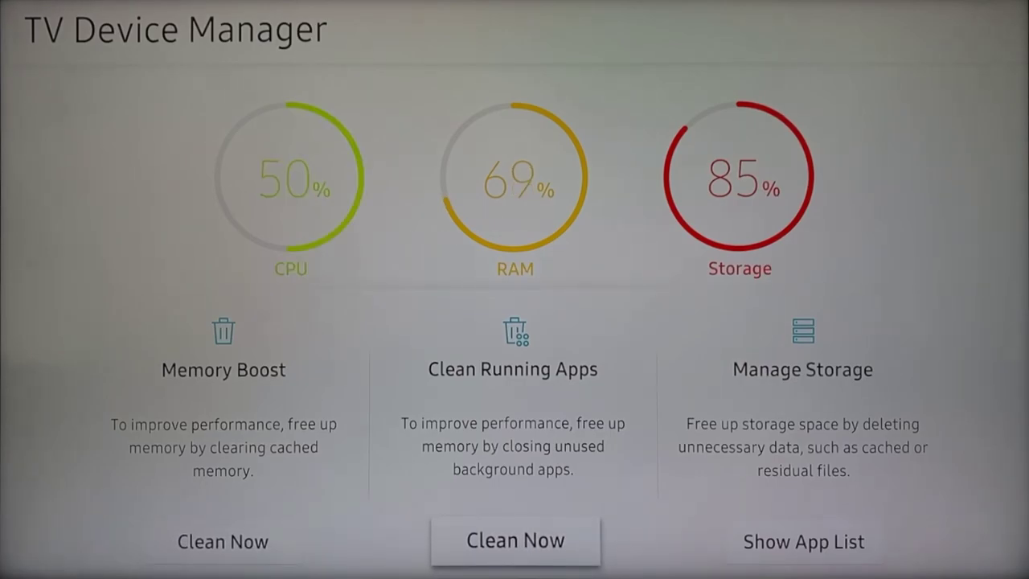
key("Return")
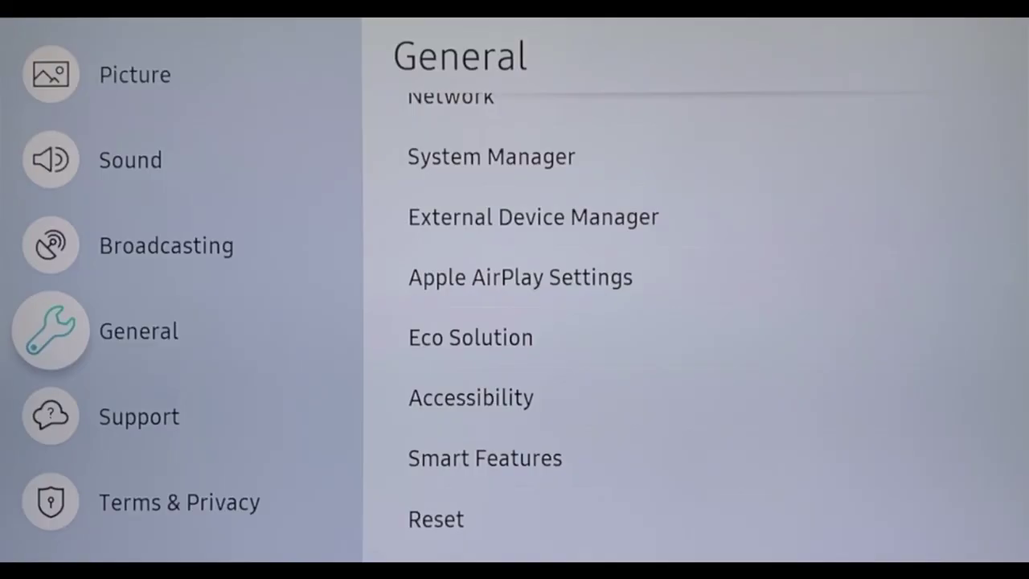
key("Down")
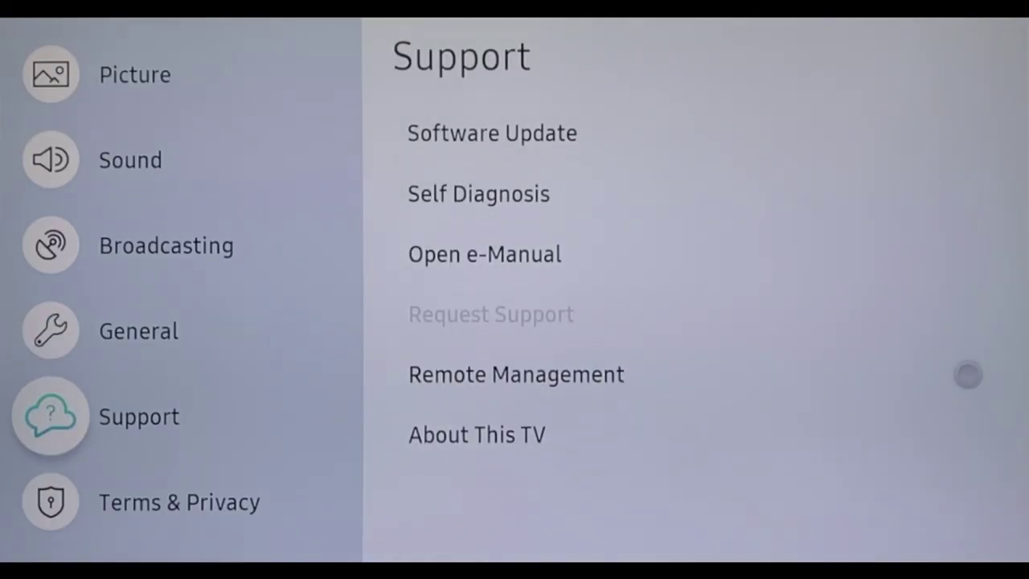
Open TV Device Manager via Support > Self Diagnosis and run Clean Now for running apps
key("Right")
key("Down")
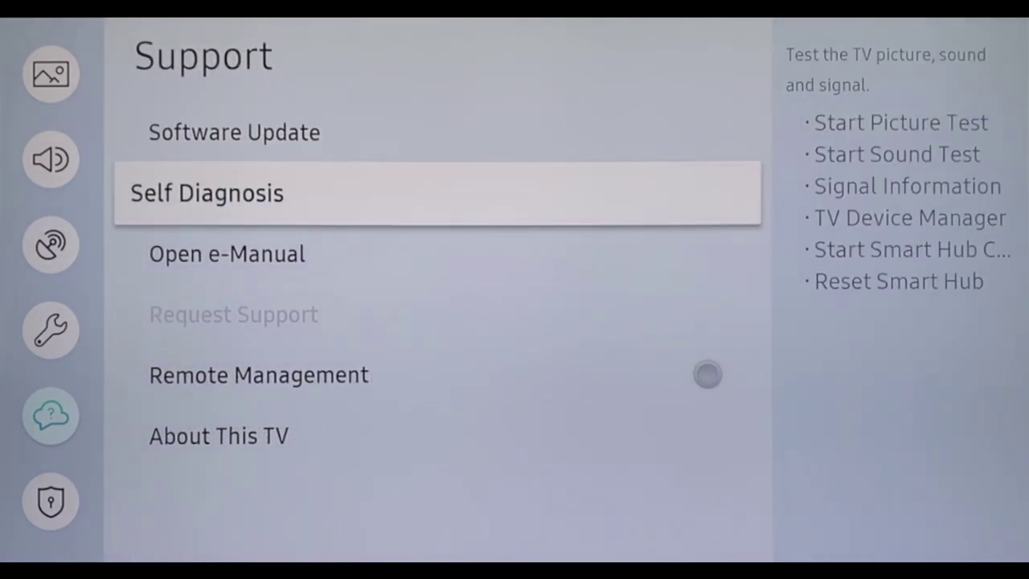
key("Return")
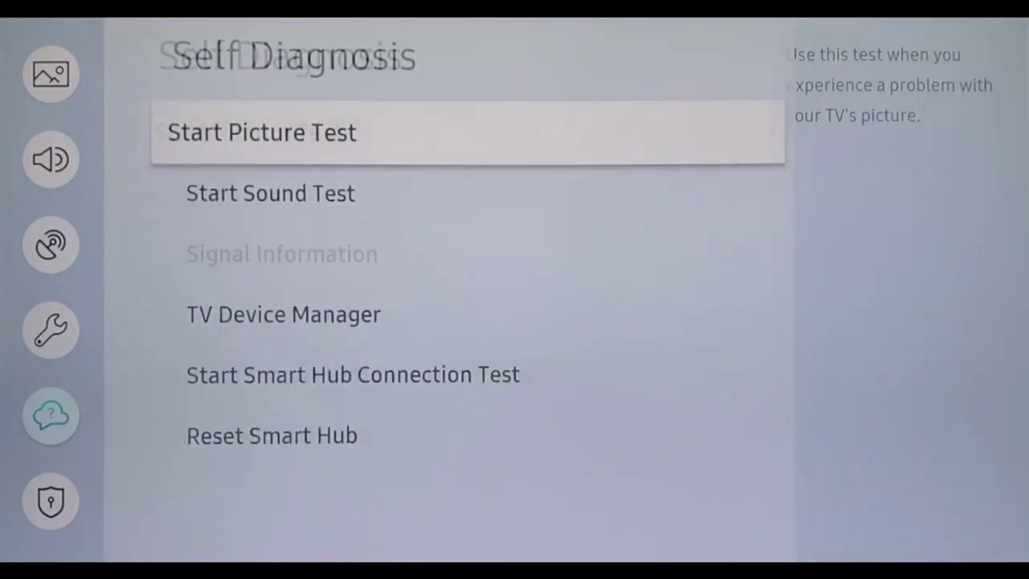
key("Down")
key("Down")
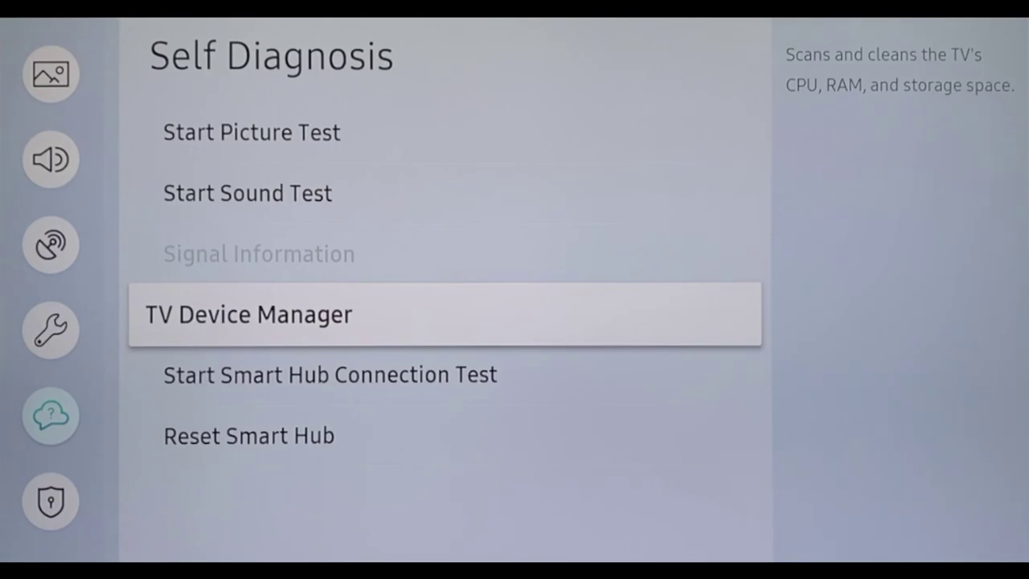
key("Return")
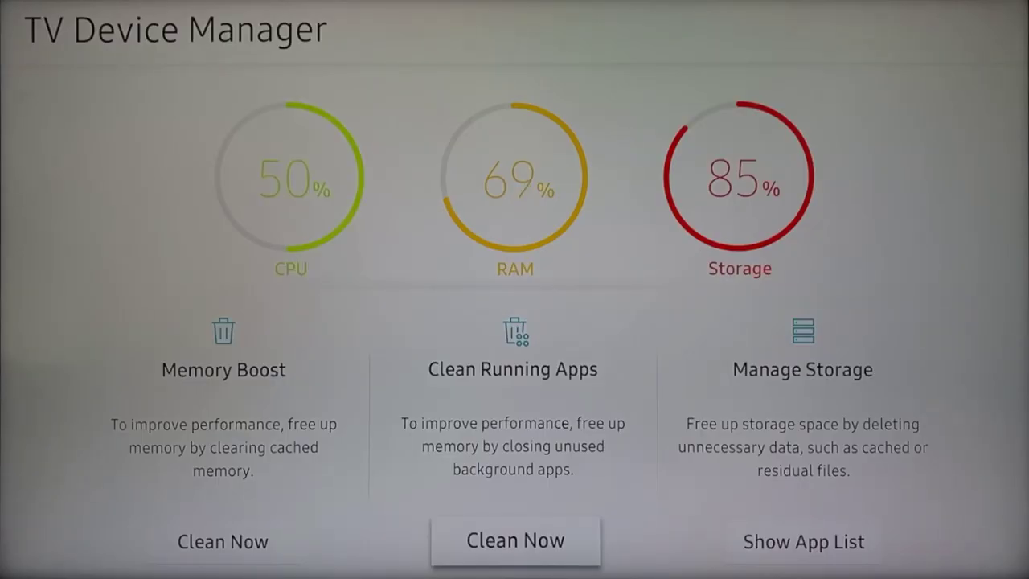
key("Return")
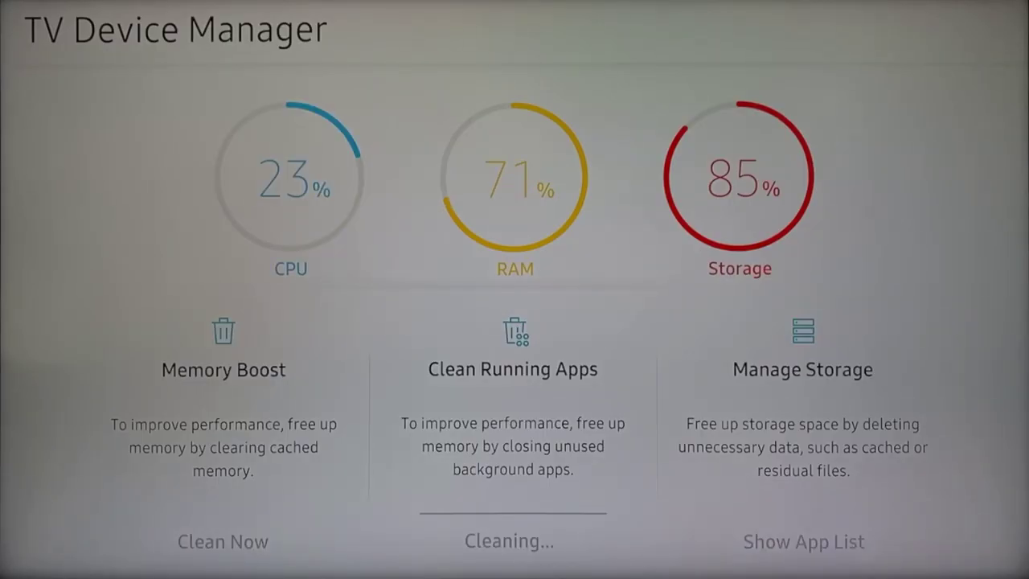